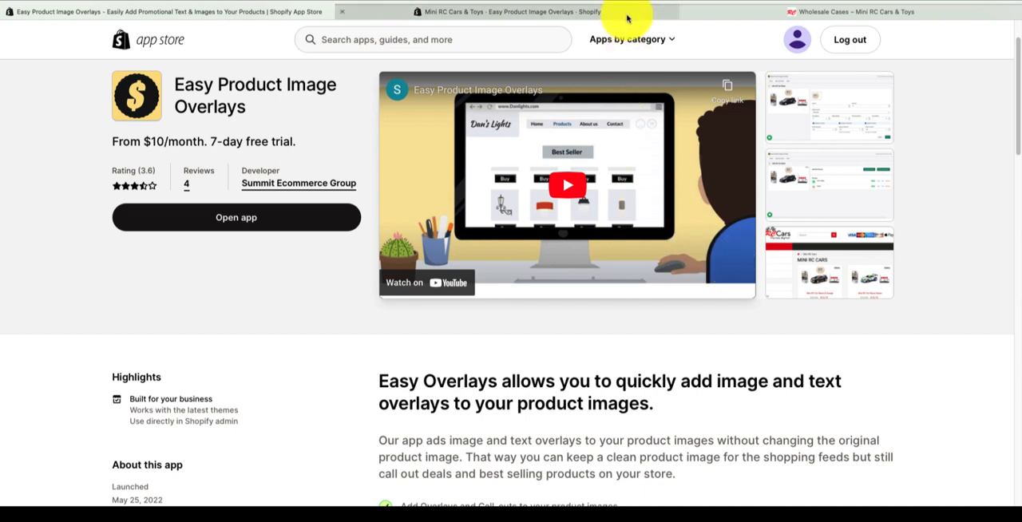
Step: Save the free-shipping image overlay for Mini RC Ball Case - 48 at top right with 8 px right padding and 30% scales
left_click(658, 15)
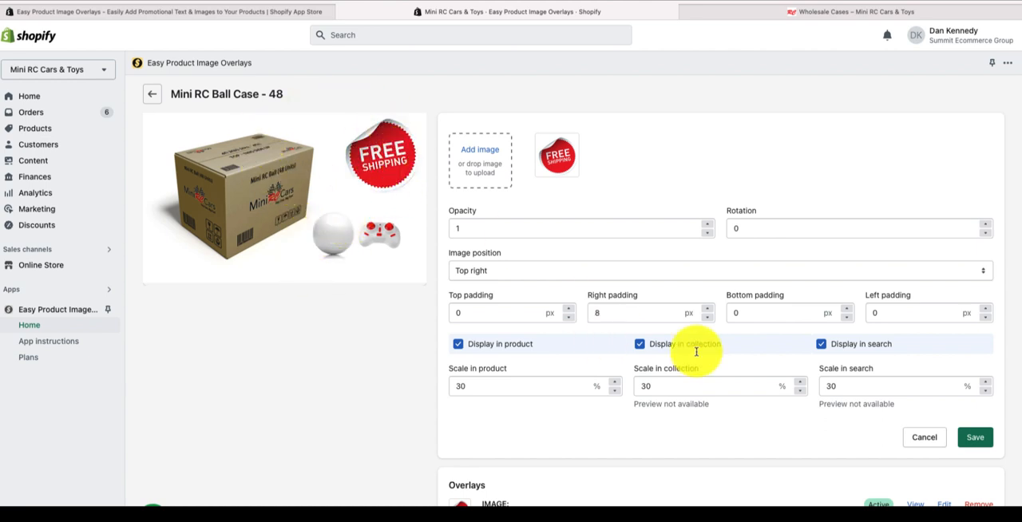
left_click(975, 437)
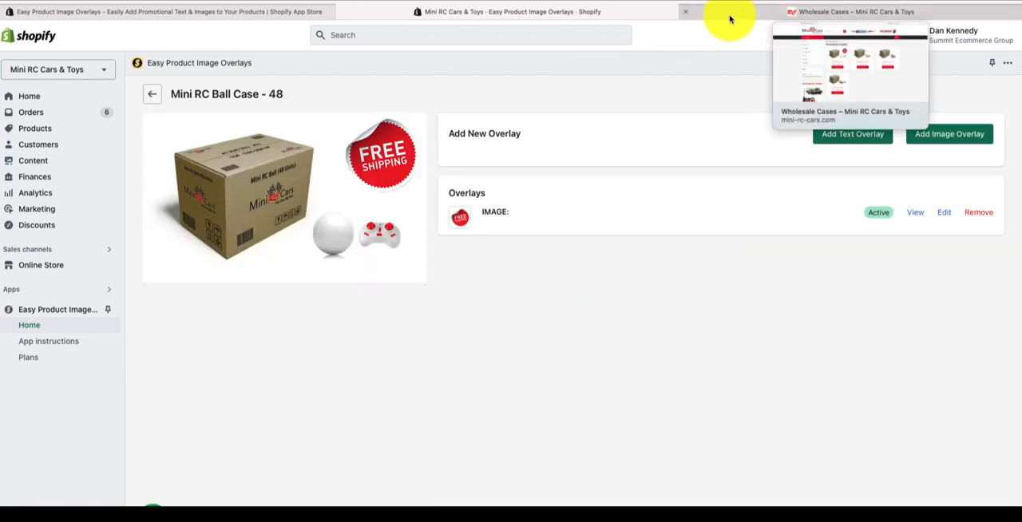
Step: Check the Mini RC Ball Case's overlay and the other products on the storefront's Wholesale Cases page
left_click(730, 18)
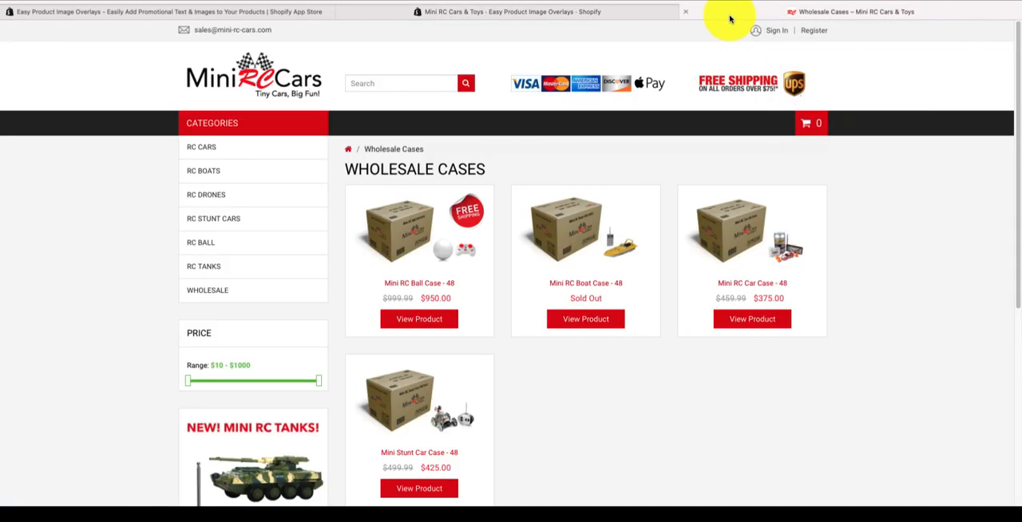
left_click(469, 221)
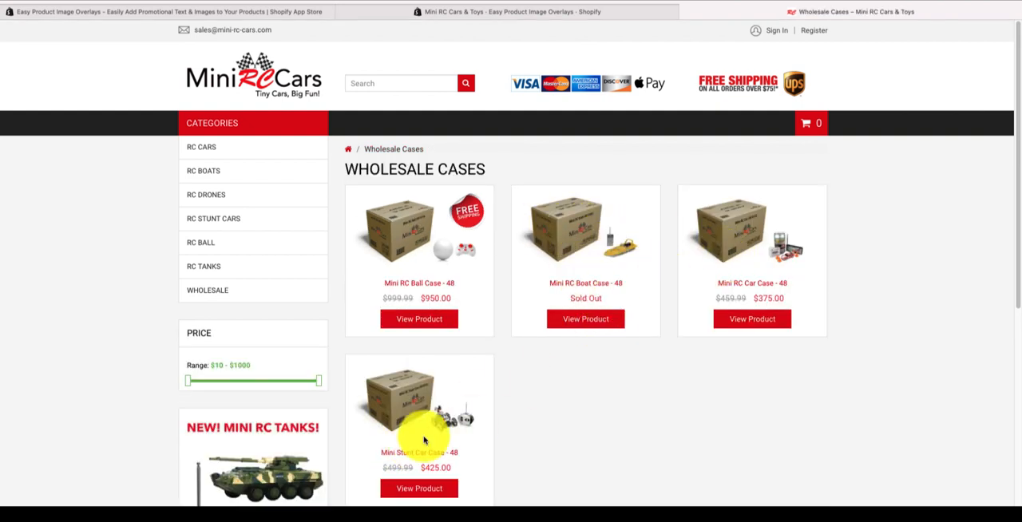
scroll(630, 419, "down", 3)
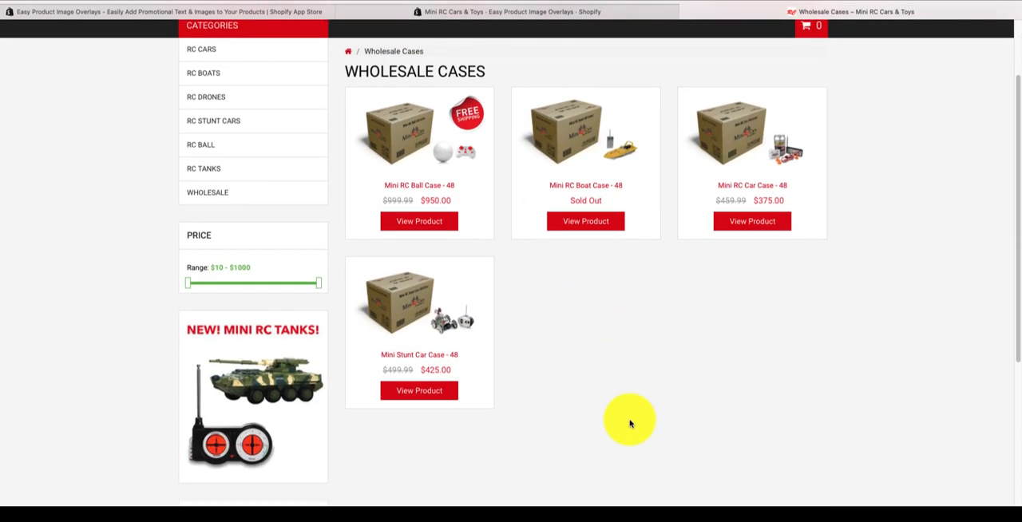
scroll(629, 422, "up", 3)
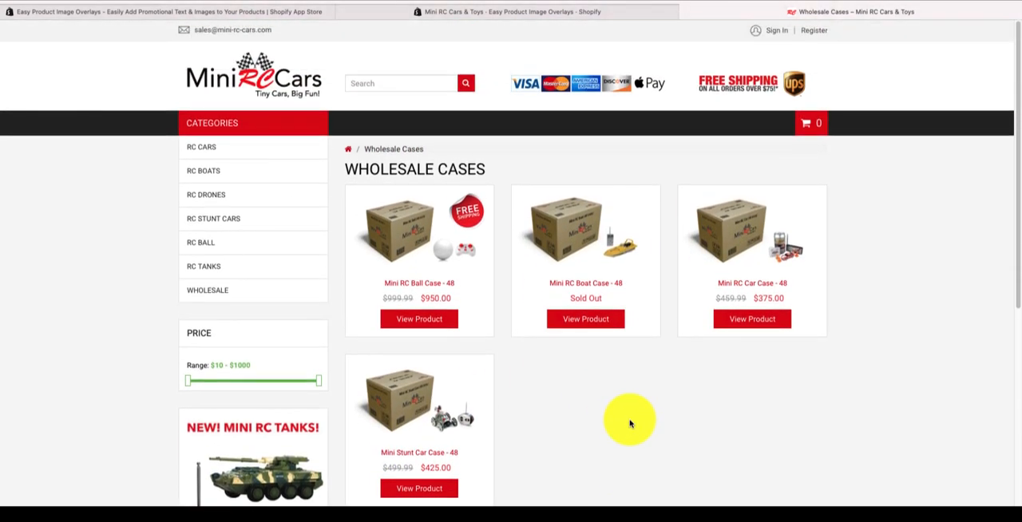
Step: Return to the overlay app and export the overlays of all products as CSV
left_click(608, 16)
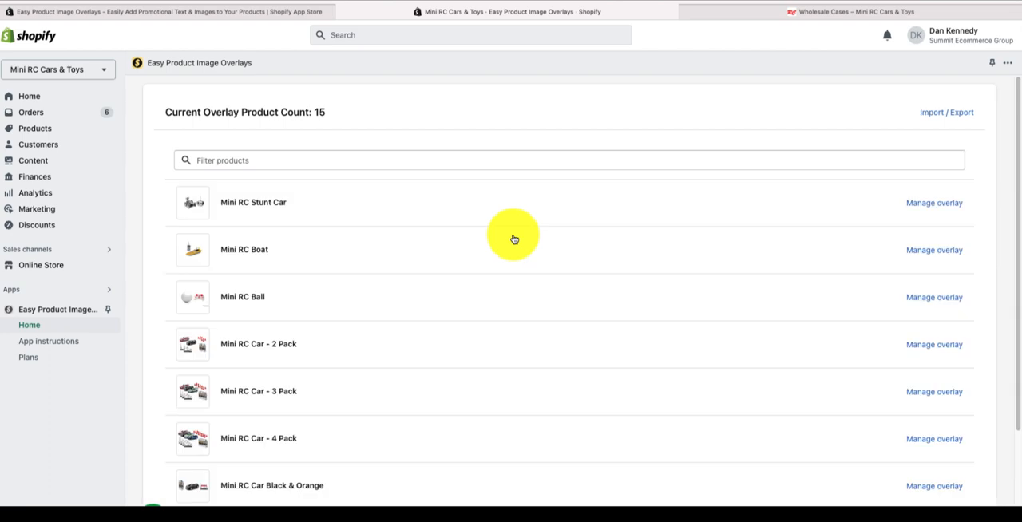
left_click(942, 113)
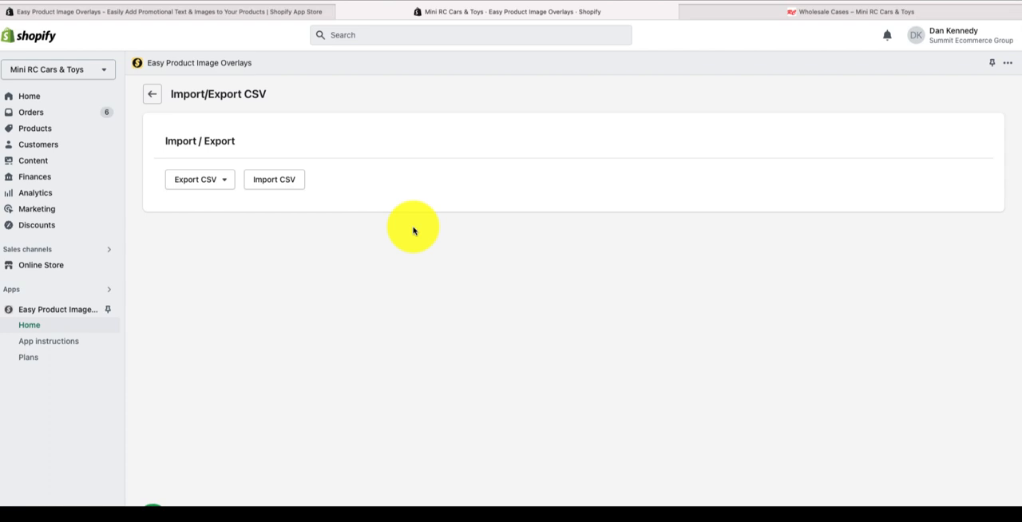
left_click(211, 186)
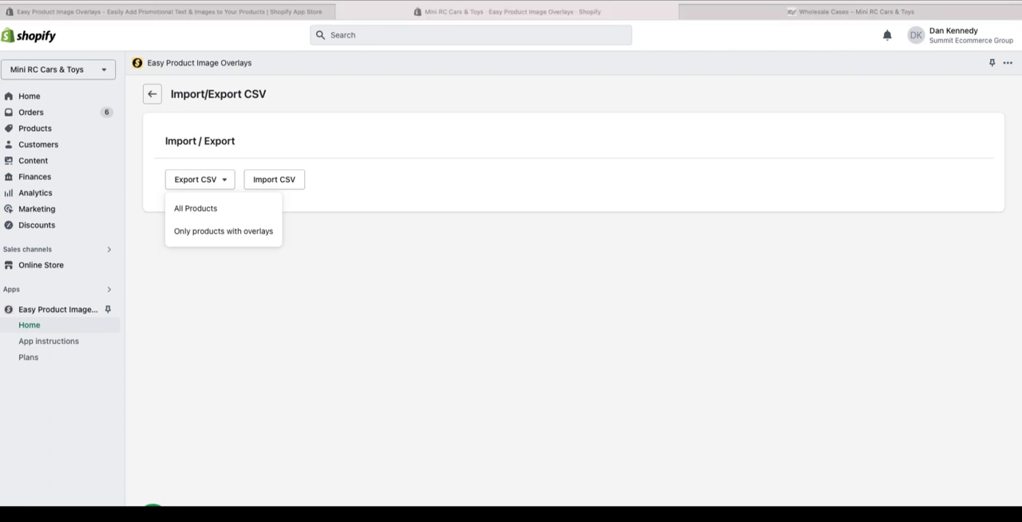
Step: Reposition and enlarge the exported spreadsheet's window, and fit the ProductType column to its contents
left_click_drag(530, 50, 310, 0)
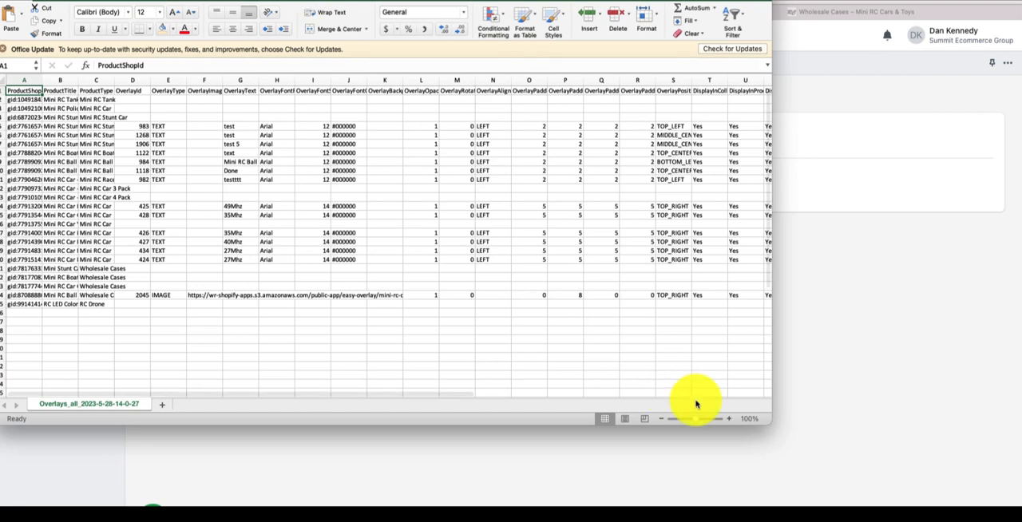
left_click_drag(769, 424, 885, 444)
left_click_drag(975, 472, 986, 474)
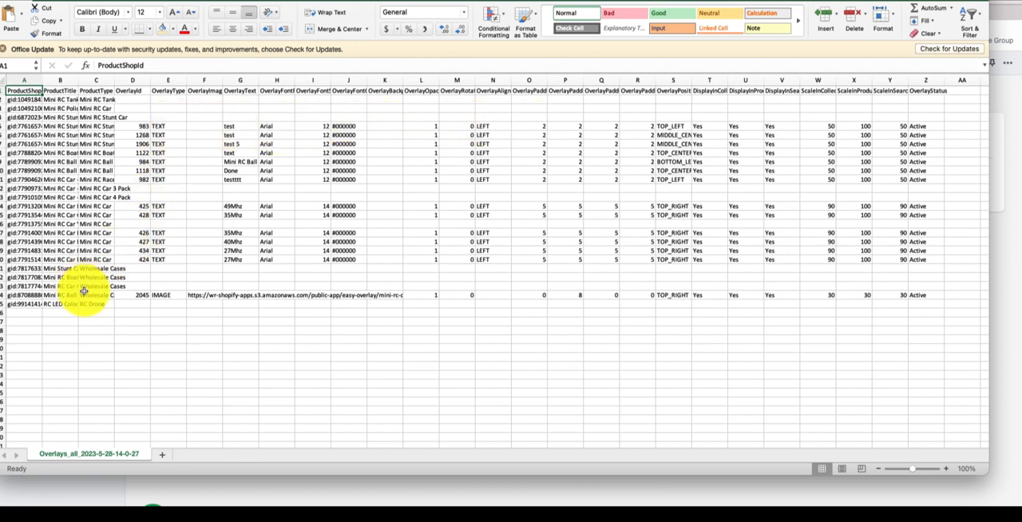
double_click(114, 79)
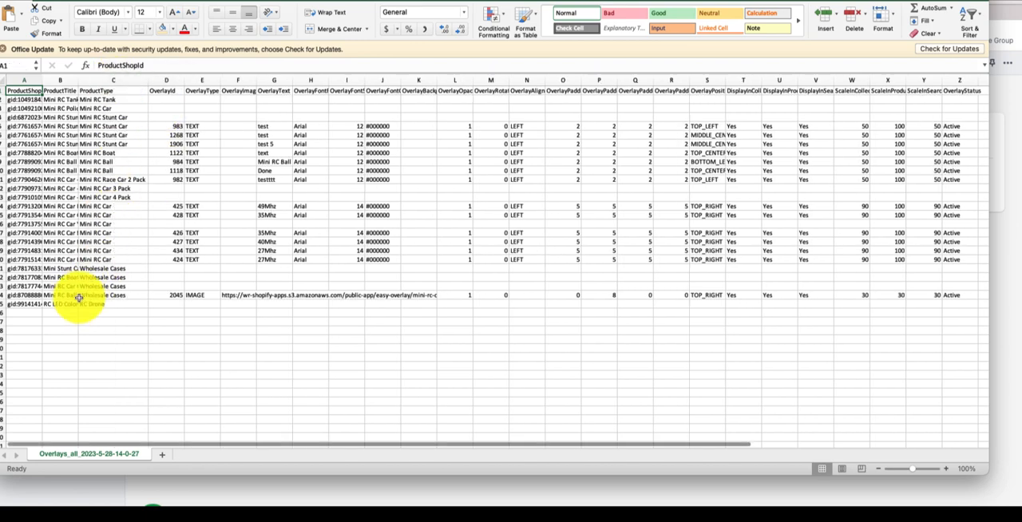
Step: Copy the Mini RC Ball Case row's overlay settings from OverlayType through OverlayStatus
left_click(3, 294)
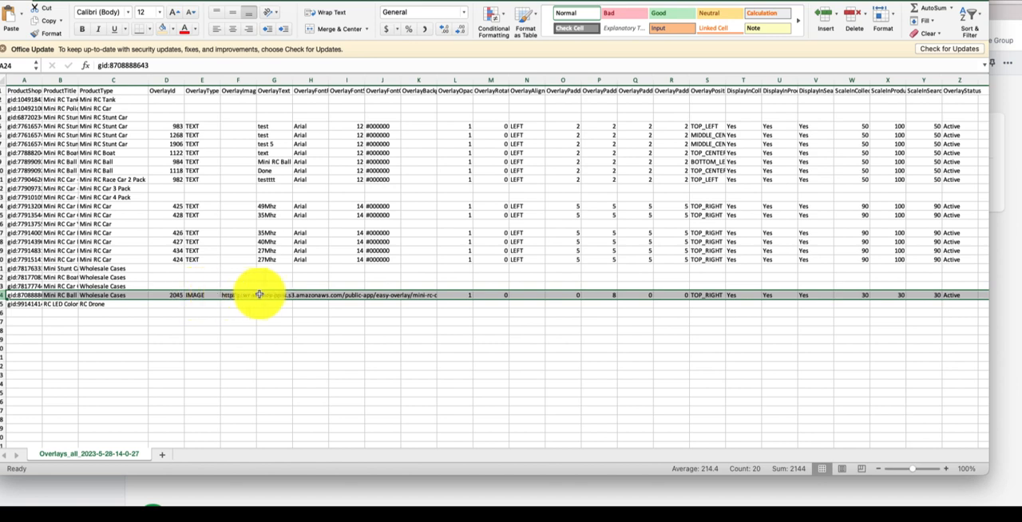
left_click(204, 295)
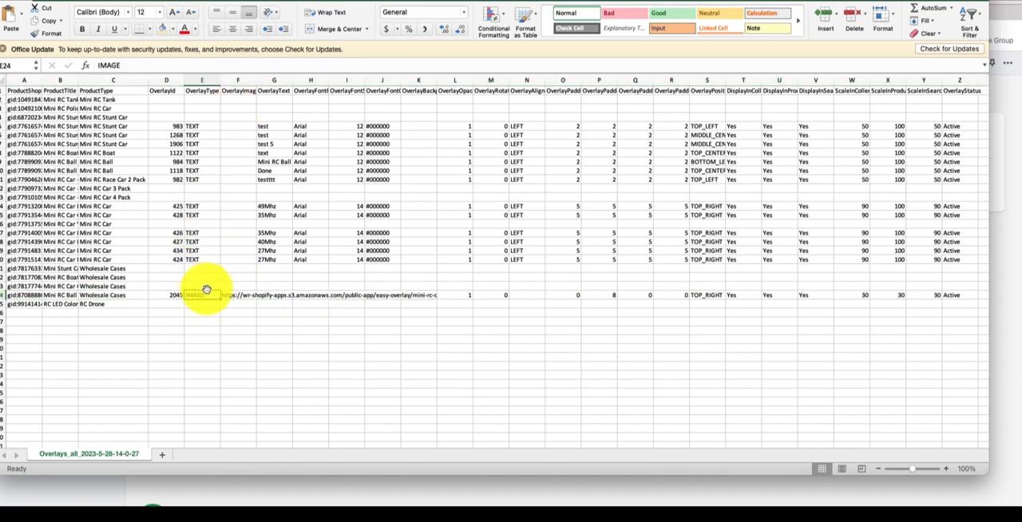
scroll(506, 303, "right", 2)
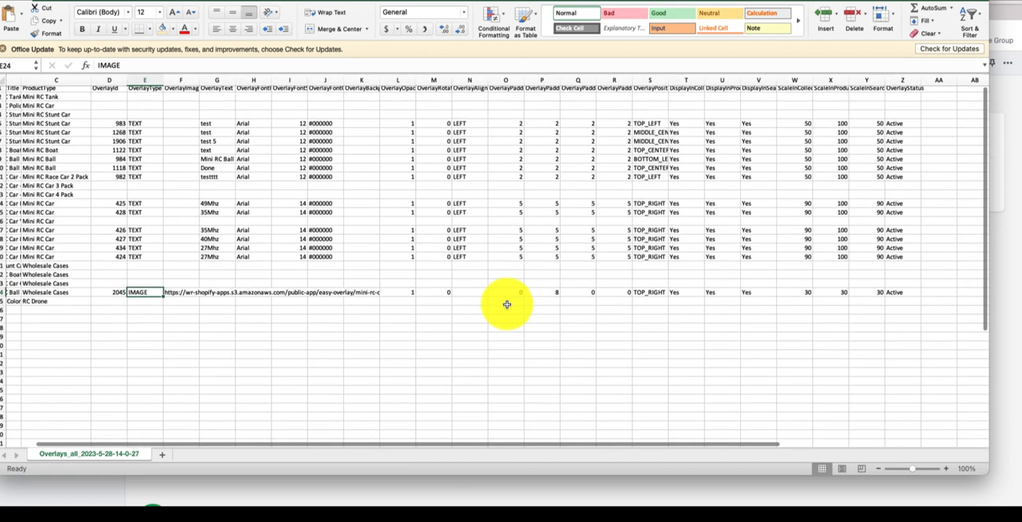
left_click(897, 292, "shift")
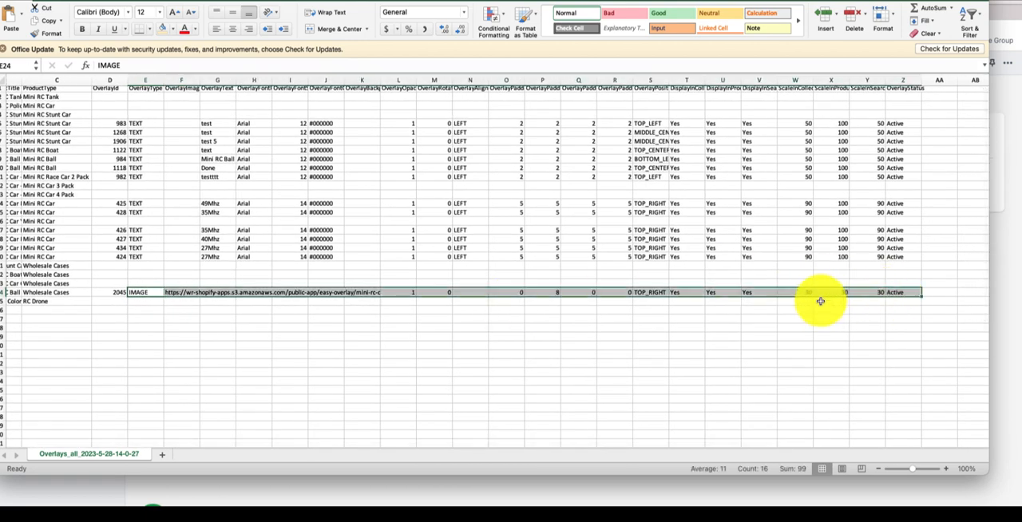
key("super+c")
scroll(343, 284, "left", 1)
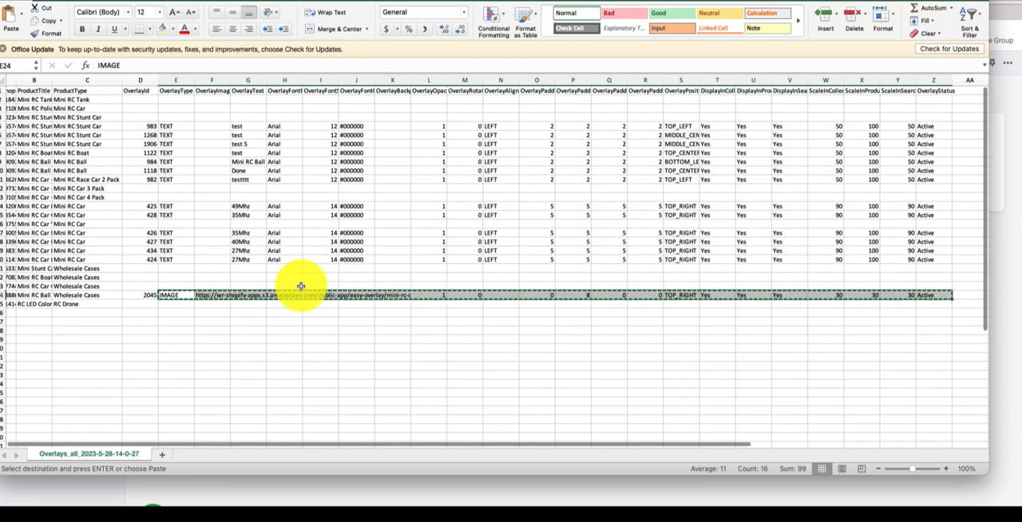
Step: Paste the copied overlay settings into the other three Wholesale Cases rows, 21 to 23, starting at OverlayType
left_click(180, 268)
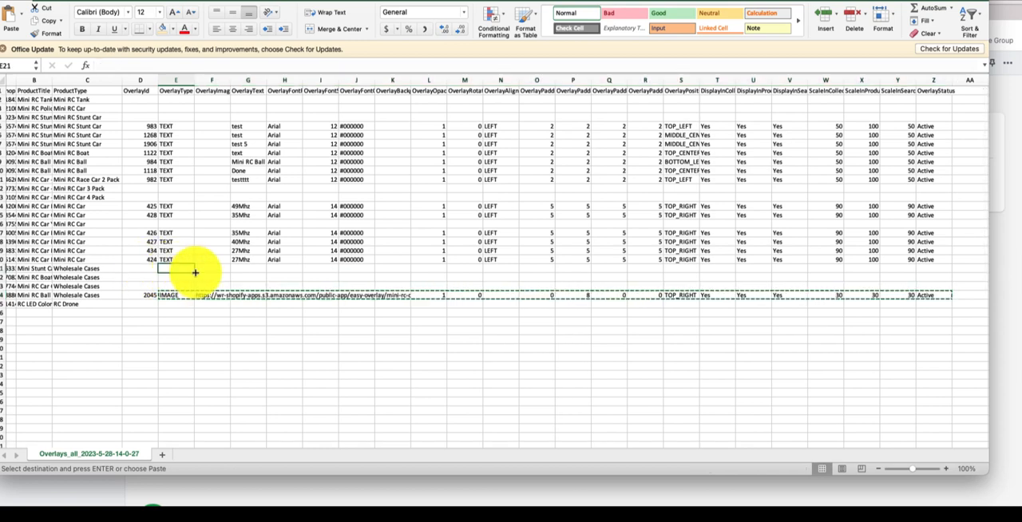
key("super+v")
left_click(184, 277)
key("super+v")
left_click(183, 285)
key("super+v")
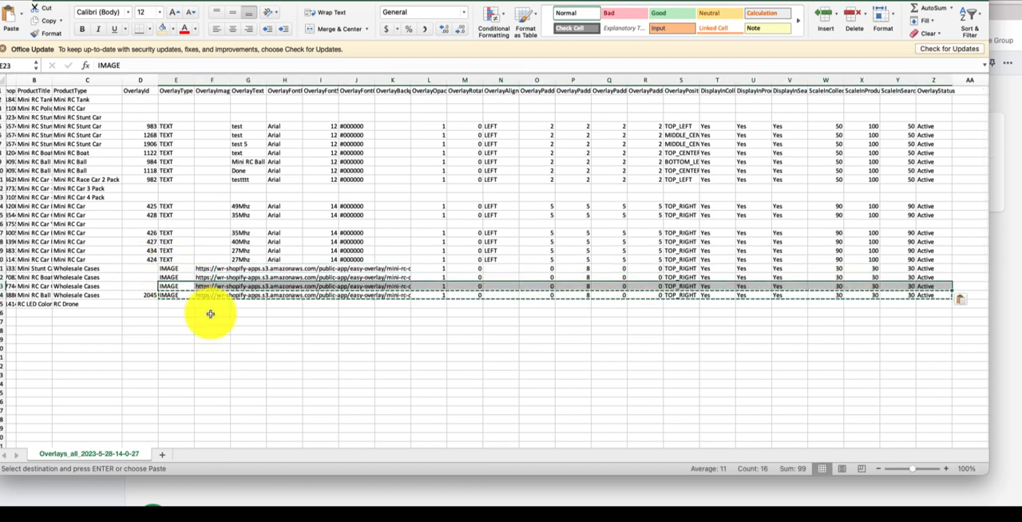
left_click(208, 314)
key("Escape")
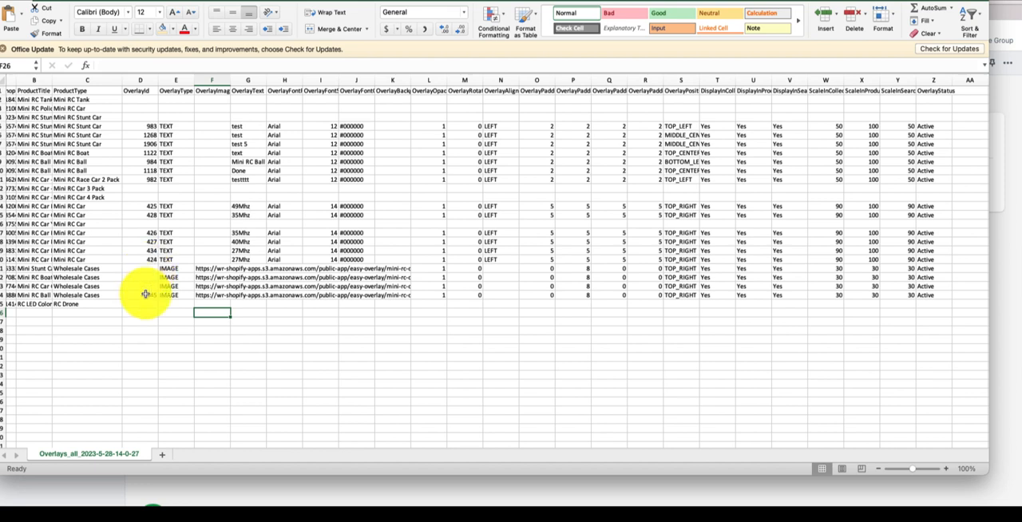
Step: Examine the OverlayId column and the overlay image URL in the Mini RC Ball Case row
left_click(149, 81)
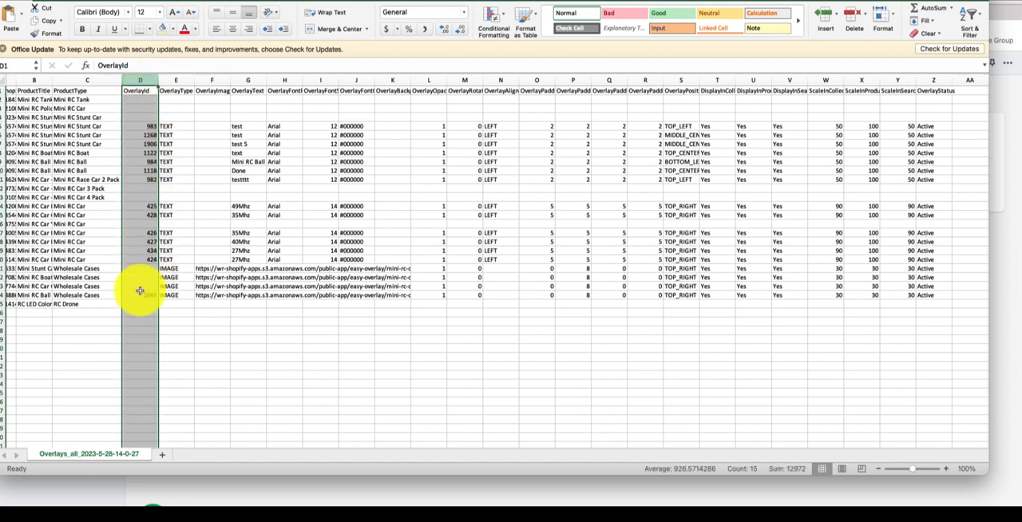
left_click(206, 296)
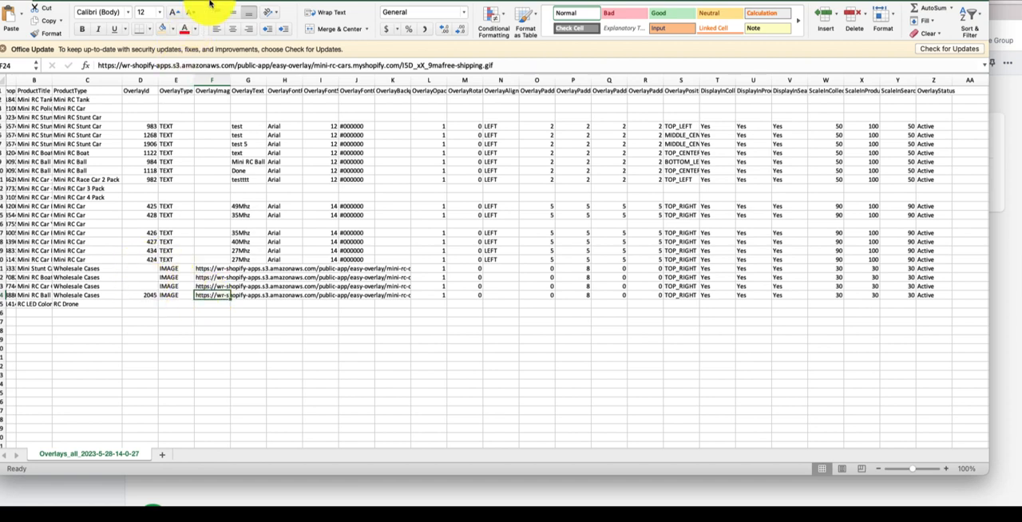
Step: Save the spreadsheet to the Desktop as a comma-separated values file named "overlay adds"
left_click_drag(222, 0, 236, 0)
left_click(40, 0)
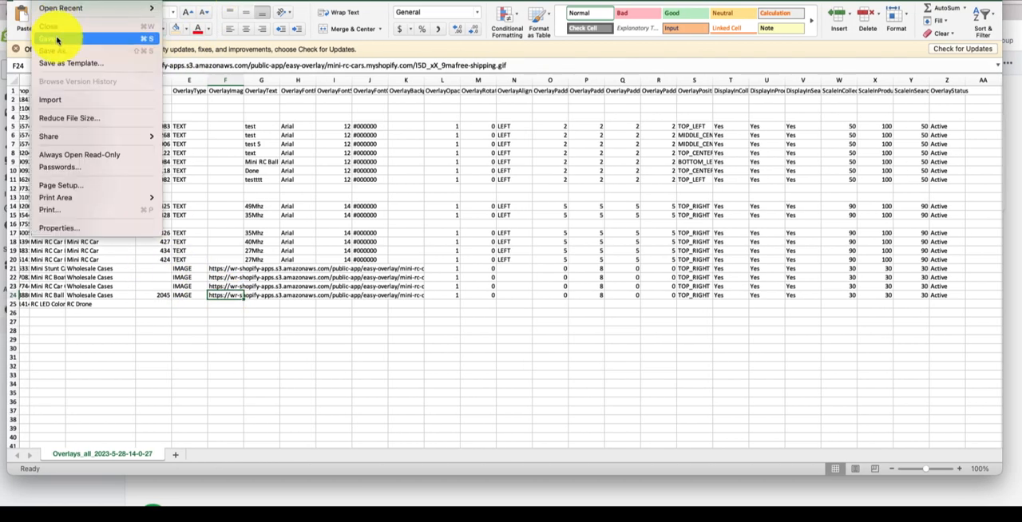
left_click(61, 53)
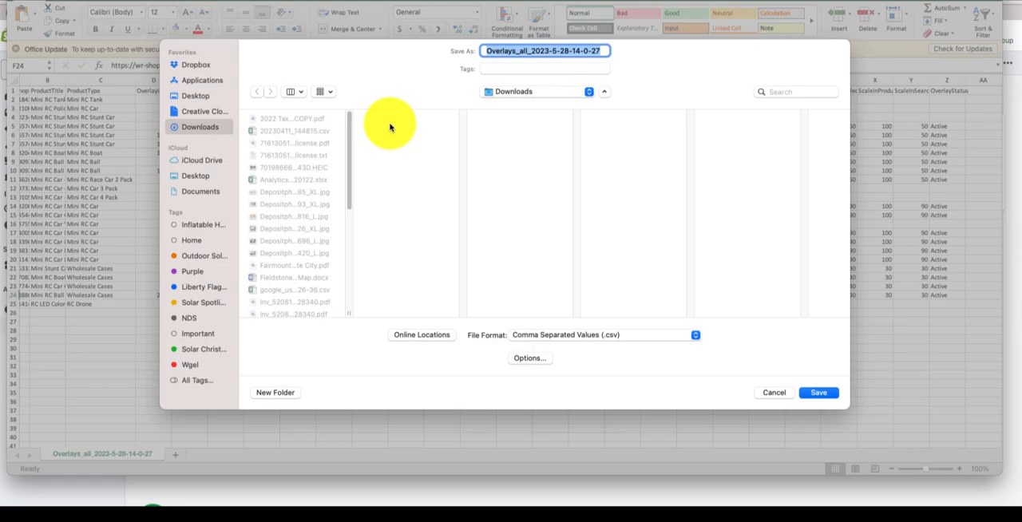
left_click(206, 97)
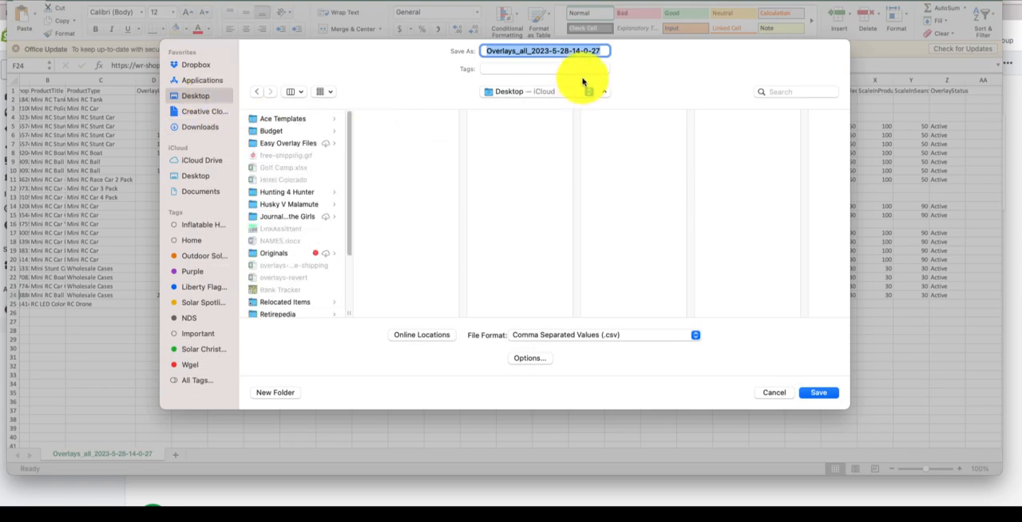
key("Return")
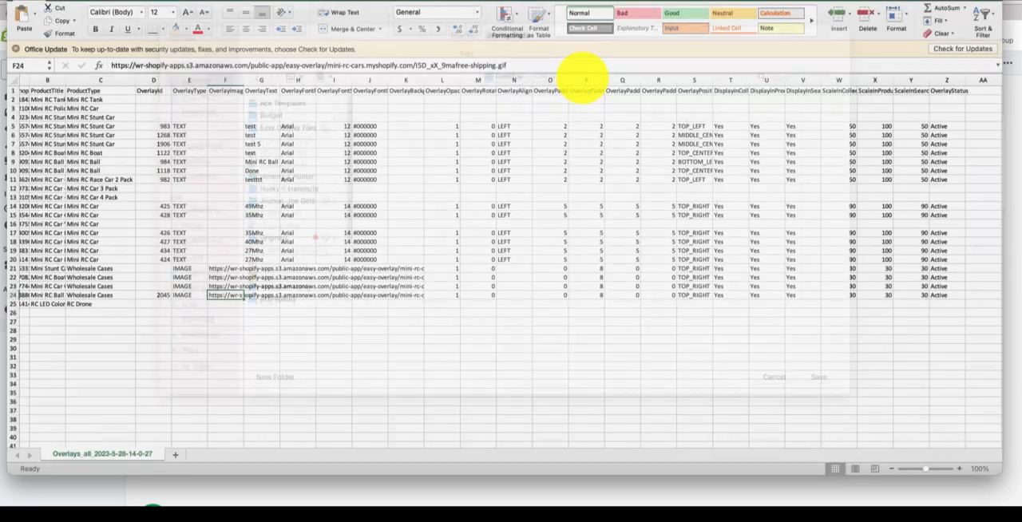
left_click(558, 200)
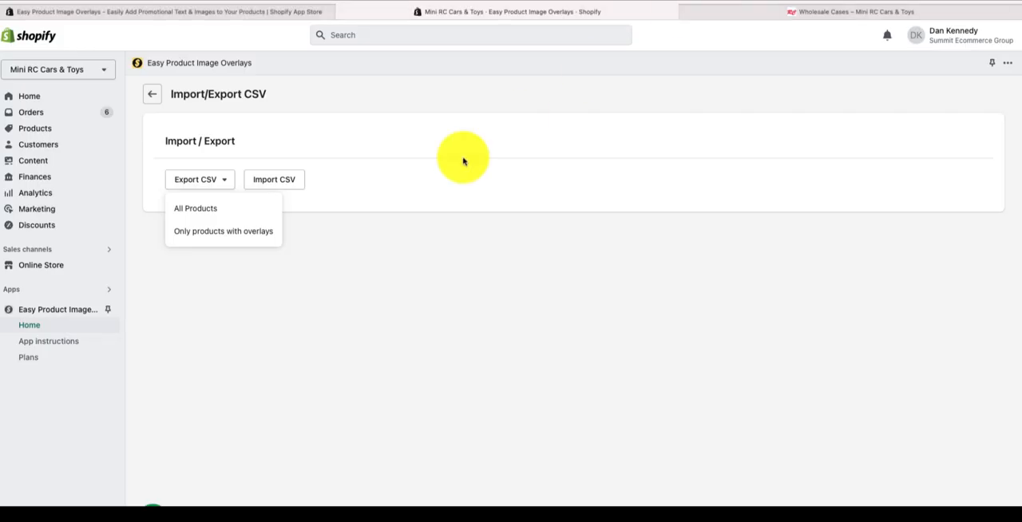
Step: Import the "overlay adds" CSV file from the Desktop into the overlay app and check the import result
left_click(295, 178)
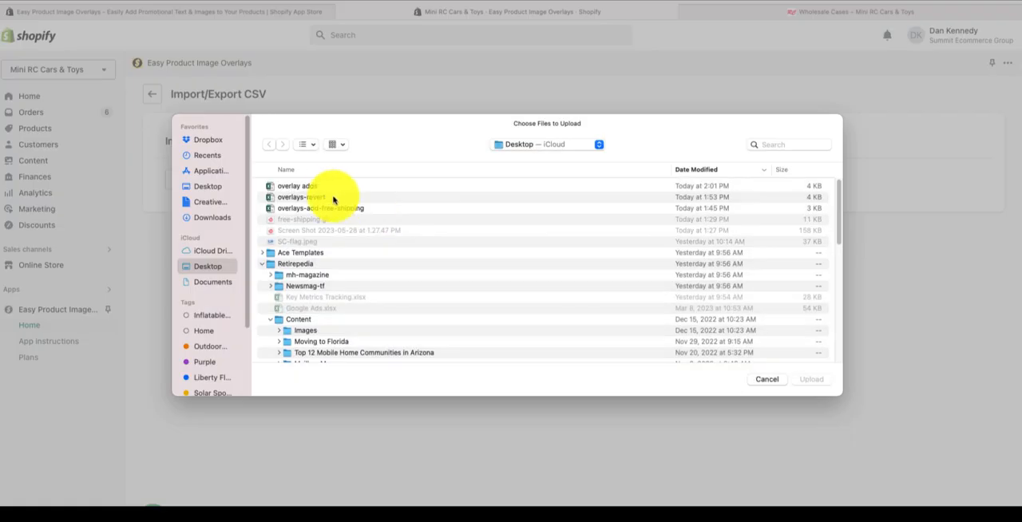
left_click(296, 186)
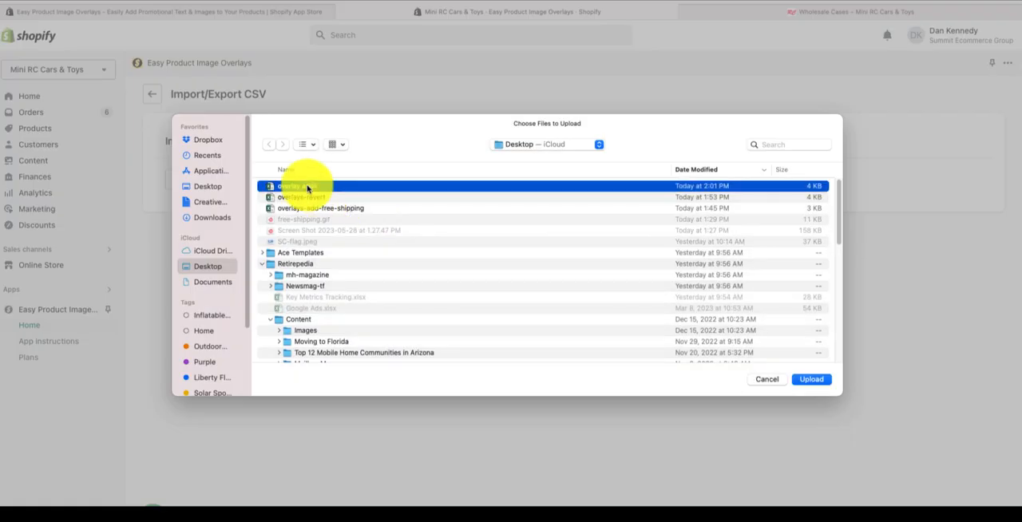
left_click(806, 378)
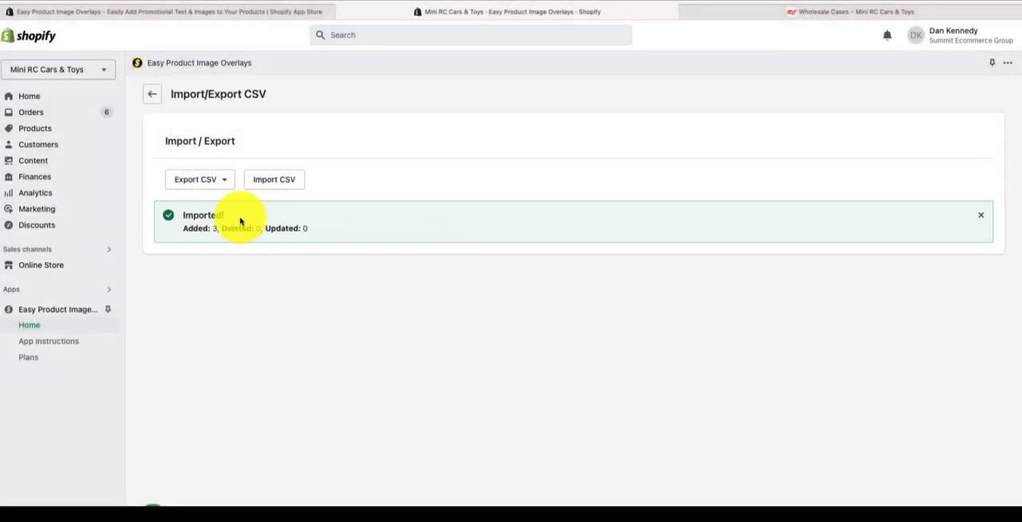
left_click_drag(184, 229, 214, 228)
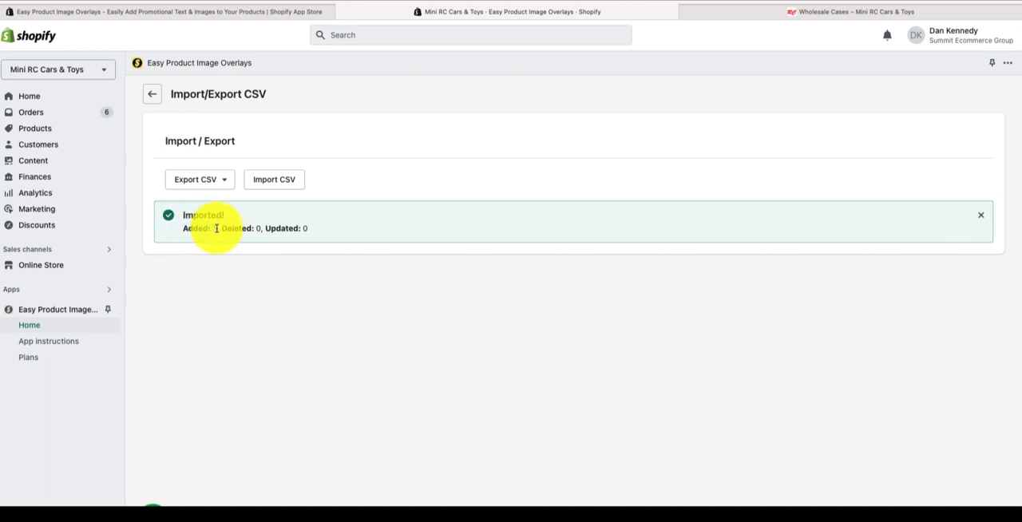
Step: Check the overlays on the storefront's Wholesale Cases page and open the Mini RC Boat Case - 48 product
left_click(712, 5)
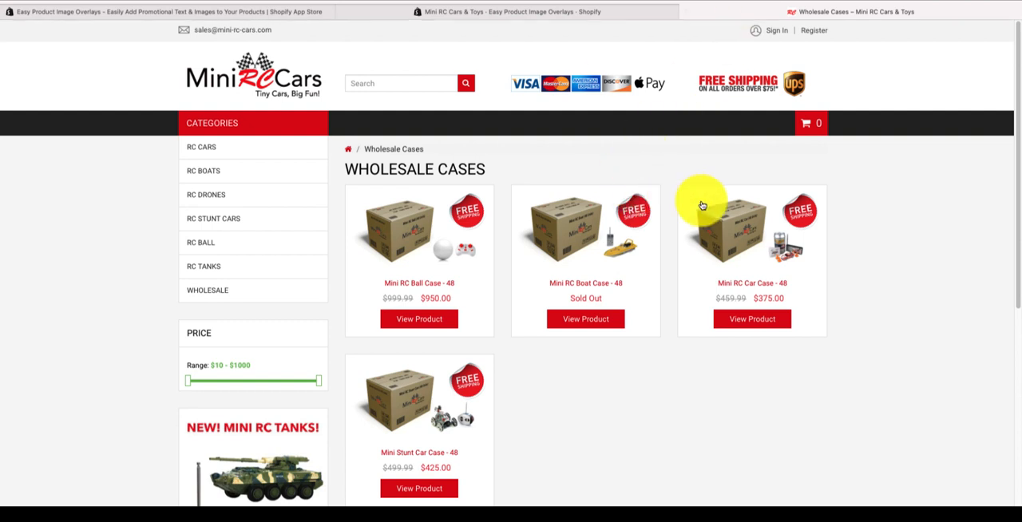
left_click(624, 224)
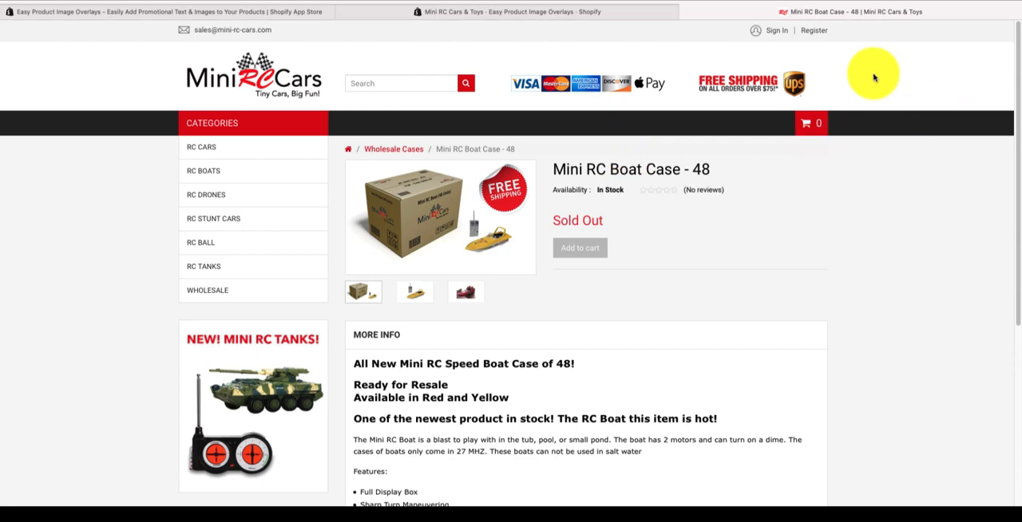
Step: Move the browser window aside and bring the "overlay adds" spreadsheet in Excel to the front
mouse_move(866, 22)
left_click_drag(866, 23, 877, 63)
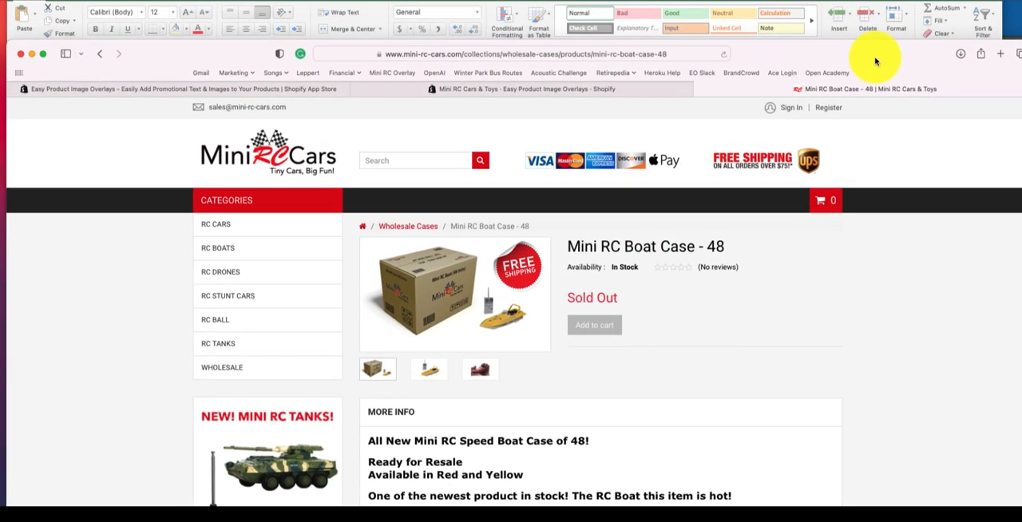
left_click(692, 2)
left_click_drag(692, 1, 732, 0)
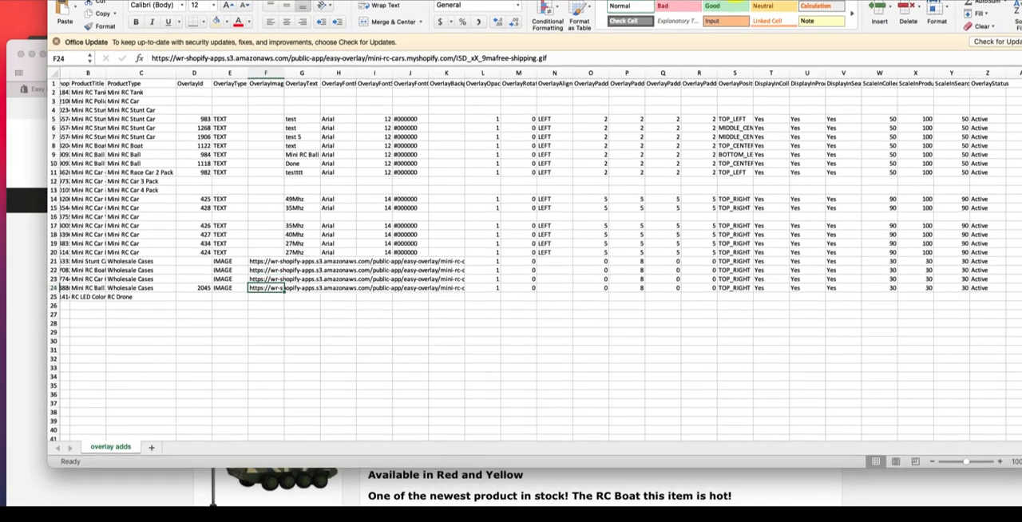
Step: Clear the overlay data from OverlayId through OverlayStatus (D21:Z24) for the four Wholesale Cases products
left_click(207, 260)
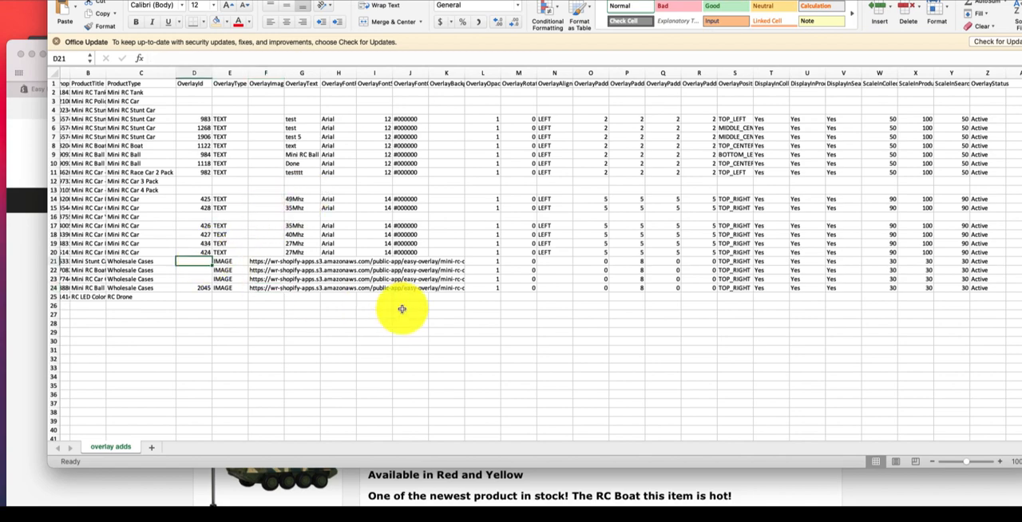
scroll(399, 308, "right", 5)
left_click(825, 277, "shift")
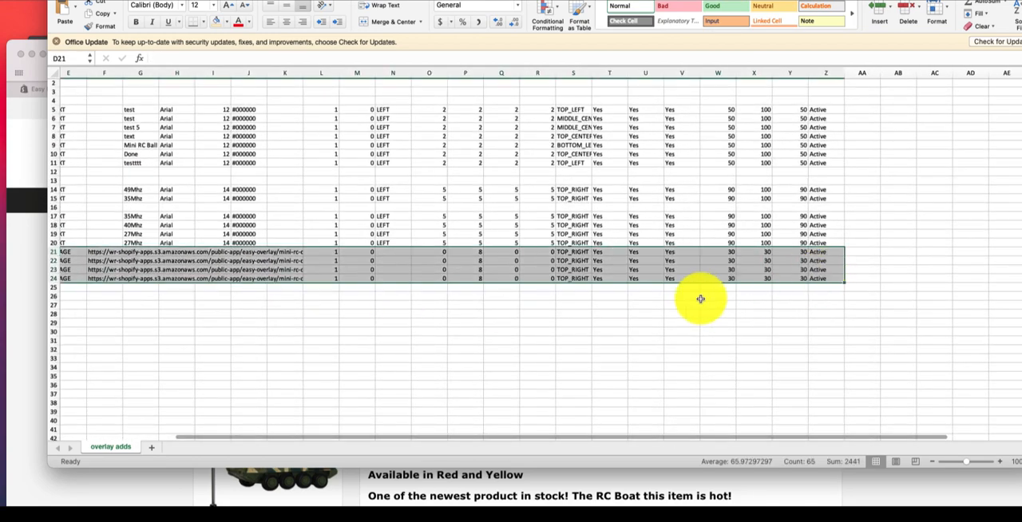
scroll(700, 296, "left", 5)
scroll(700, 298, "up", 1)
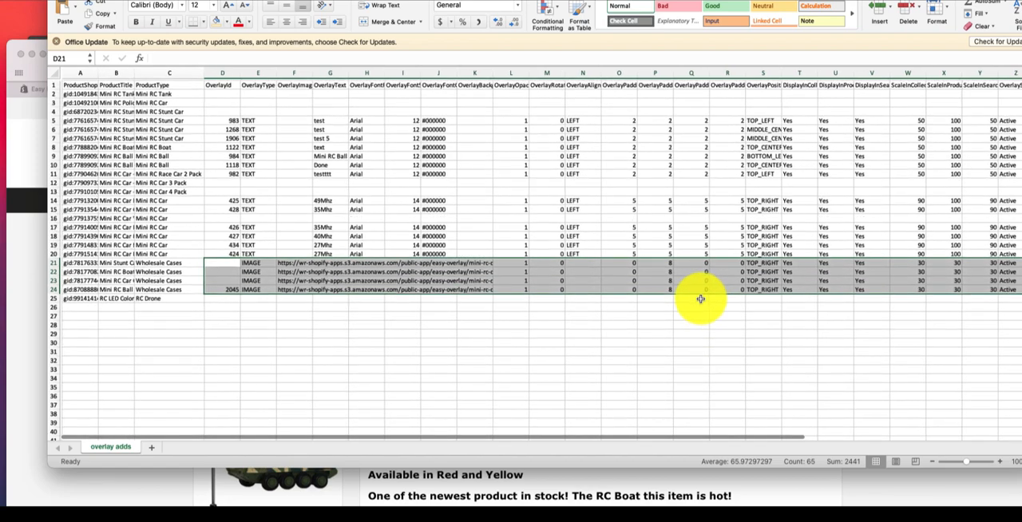
key("Delete")
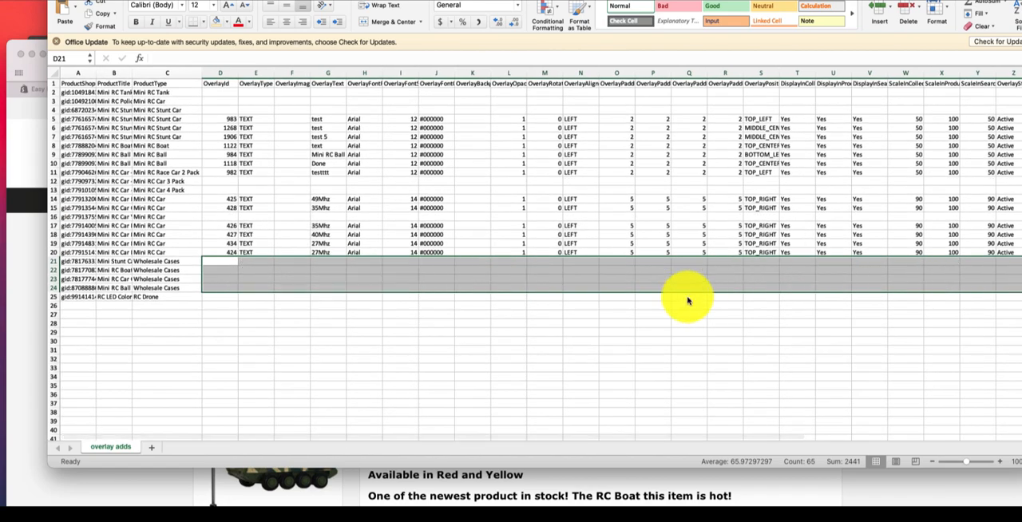
left_click(616, 322)
Step: Save the spreadsheet to the Desktop as a comma-separated values file named "overlay remove"
left_click(40, 0)
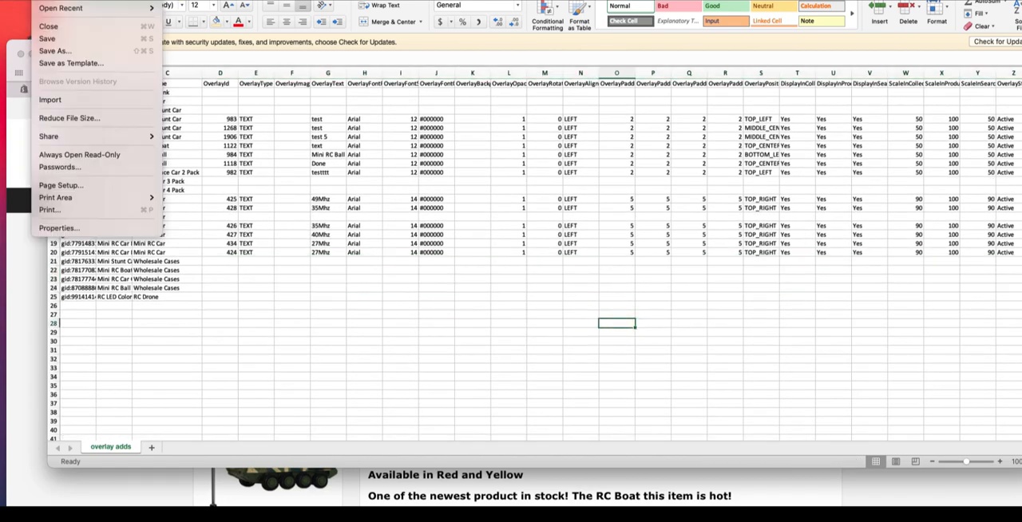
left_click(68, 49)
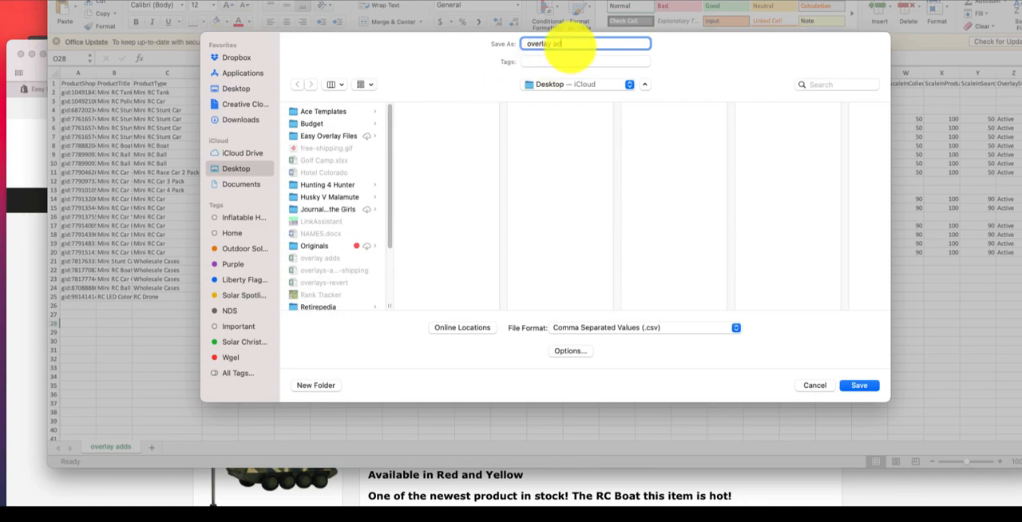
key("Return")
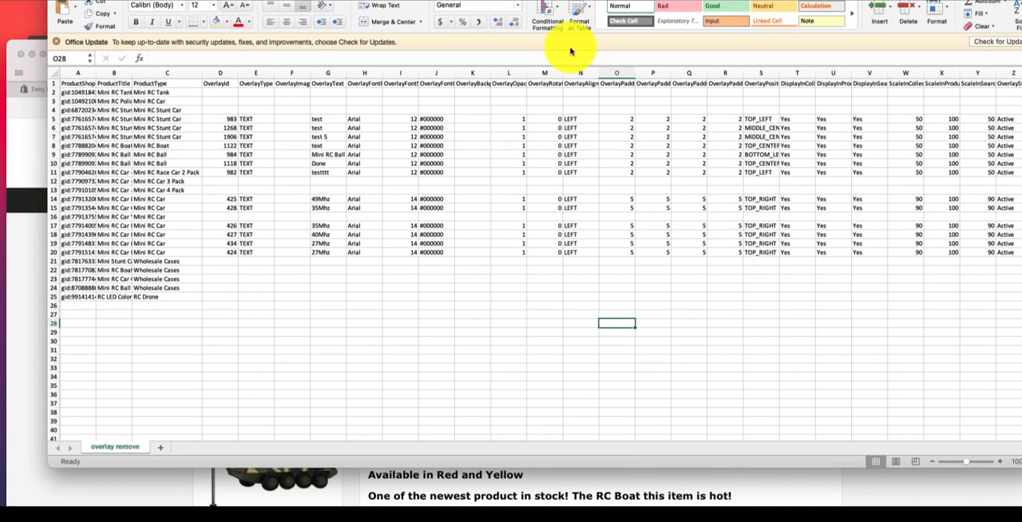
Step: Switch to the Shopify admin in the browser and import the "overlay remove" CSV file from the Desktop into the overlay app
left_click(543, 197)
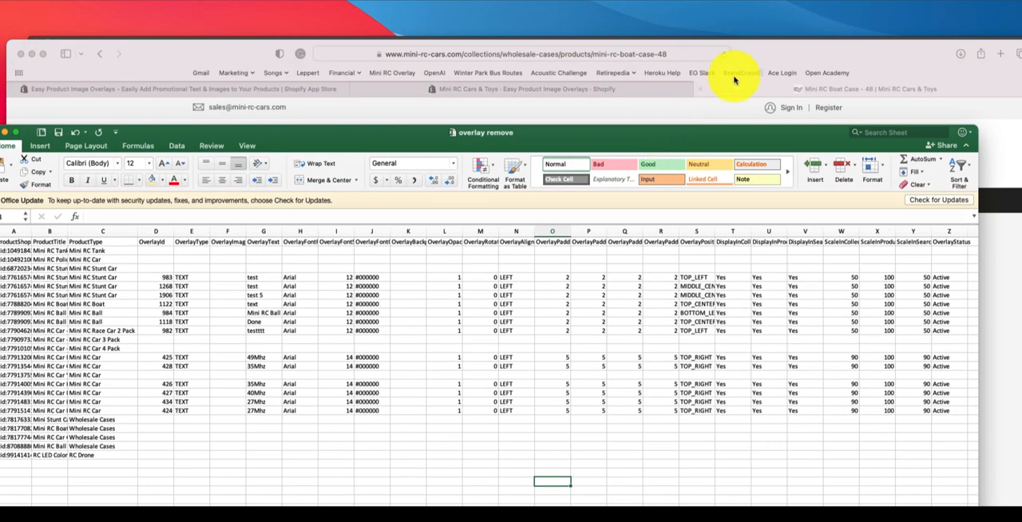
left_click(782, 47)
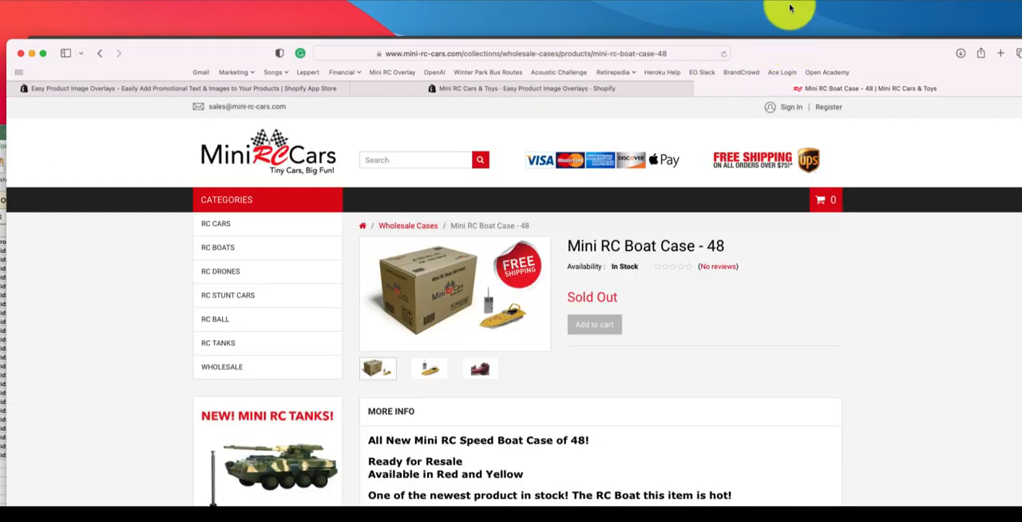
left_click(644, 89)
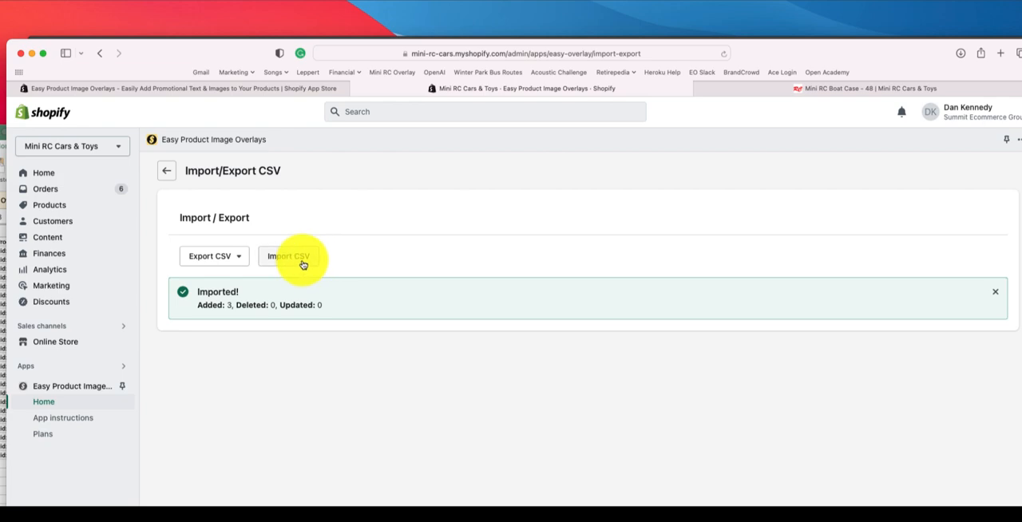
left_click(288, 256)
left_click(326, 263)
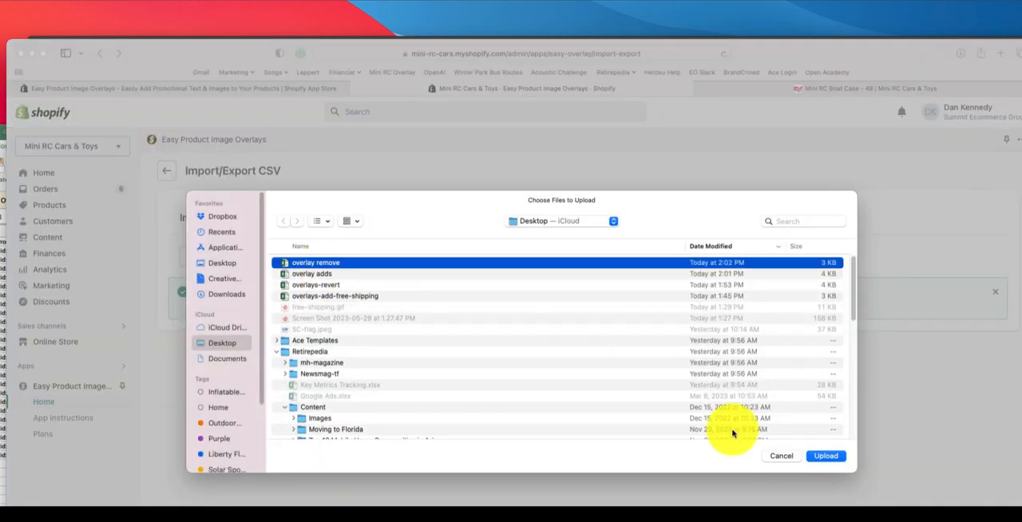
left_click(822, 455)
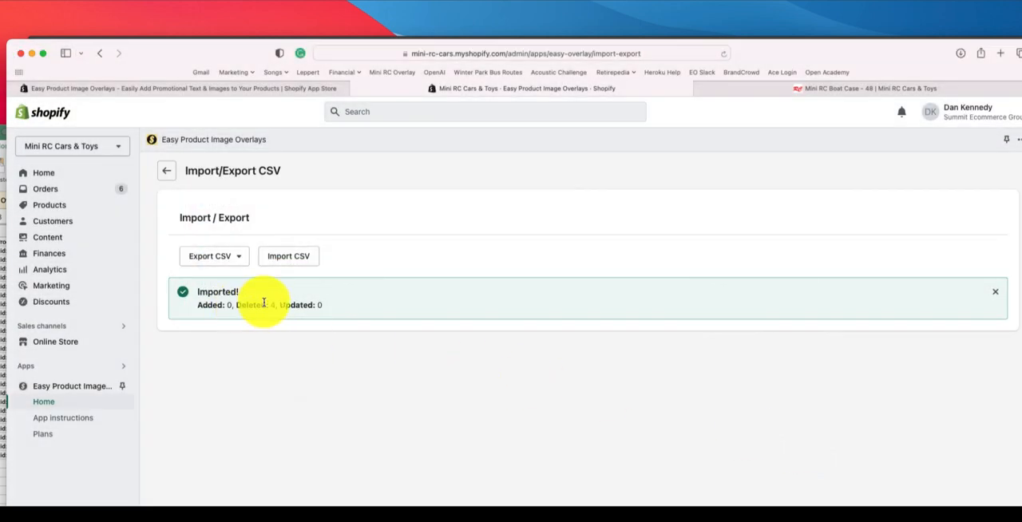
Step: Reload the Mini RC Boat Case - 48 storefront page and check the product images on the Wholesale Cases page
left_click(725, 87)
left_click(723, 52)
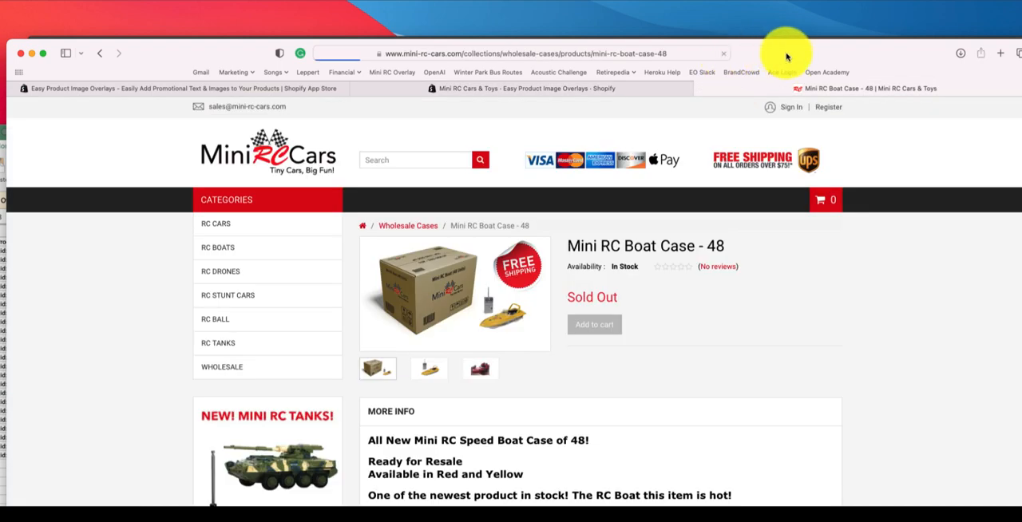
left_click(404, 227)
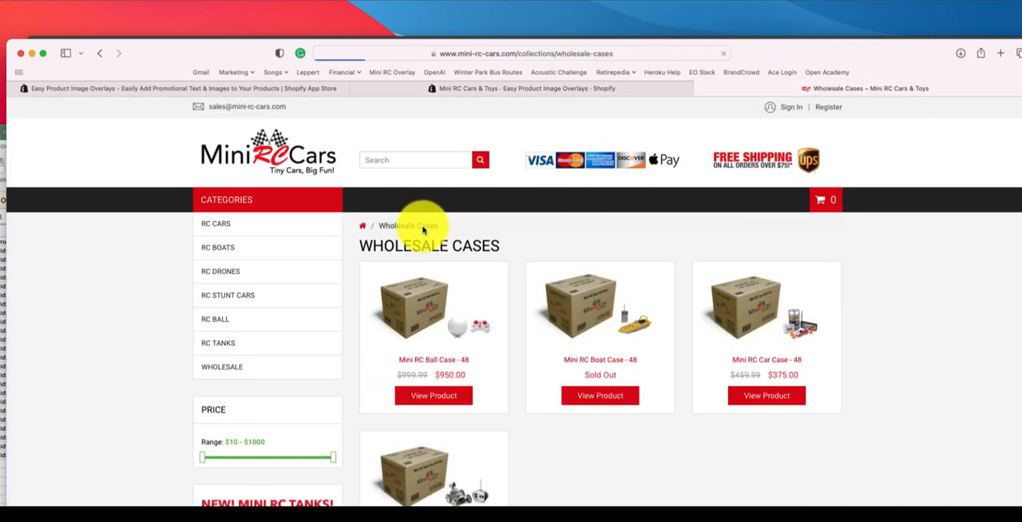
scroll(925, 307, "down", 1)
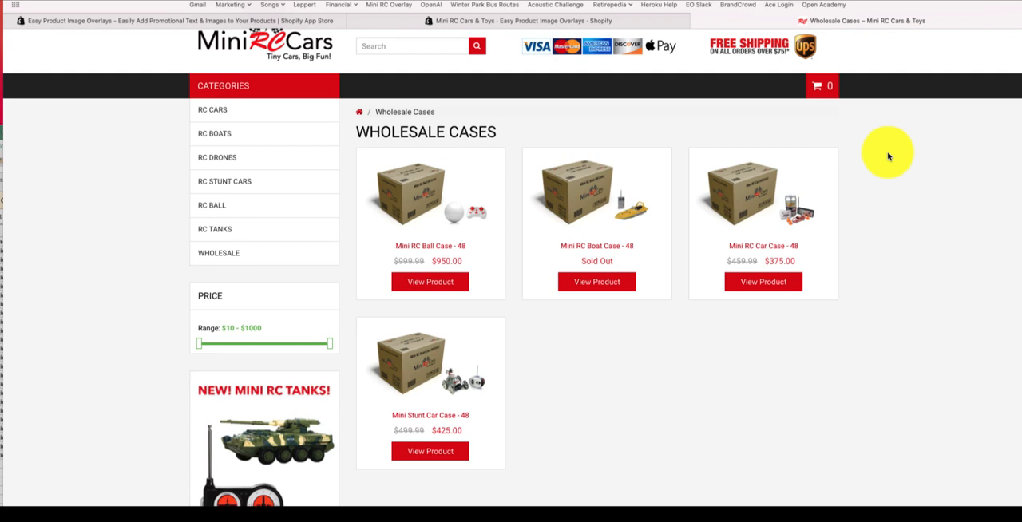
Step: Show the app's Shopify App Store listing and highlight its title, Easy Product Image Overlays
left_click(312, 20)
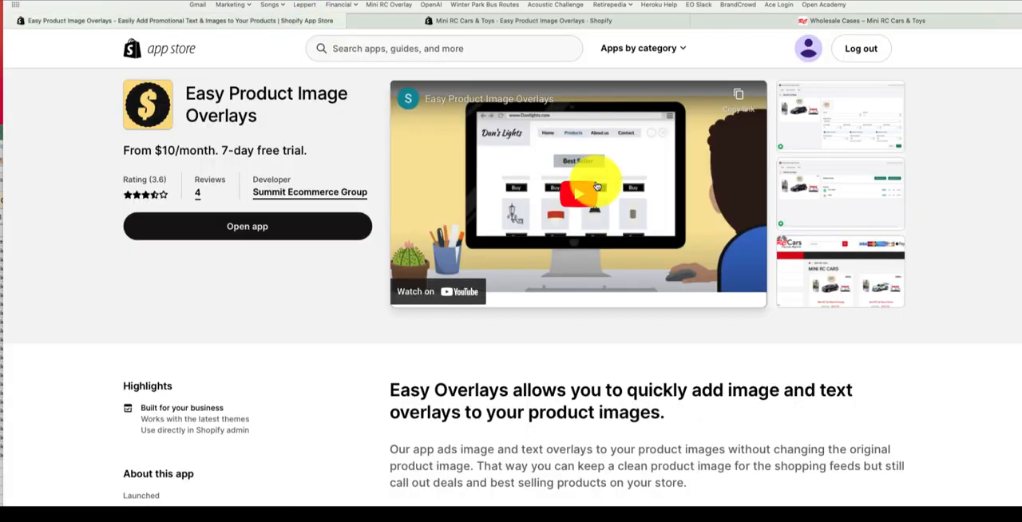
left_click_drag(184, 91, 296, 115)
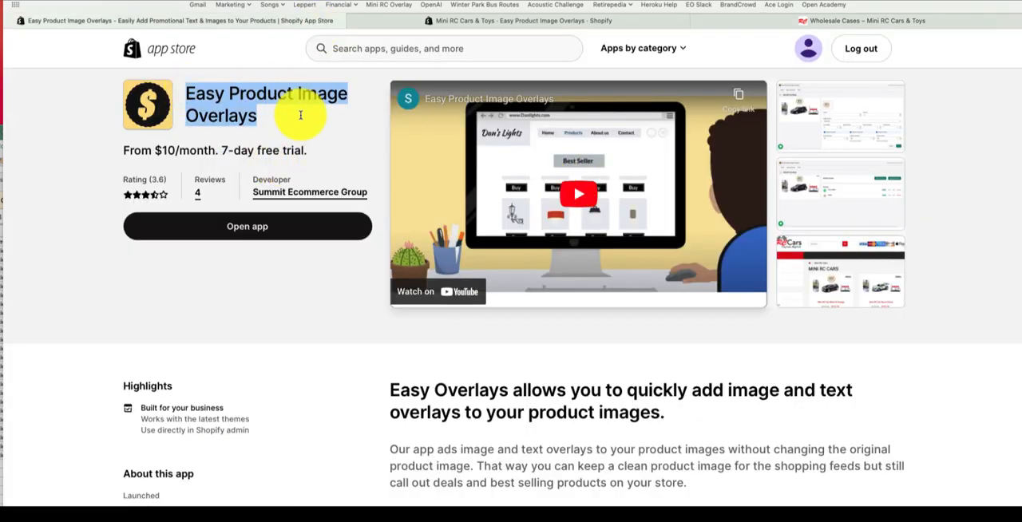